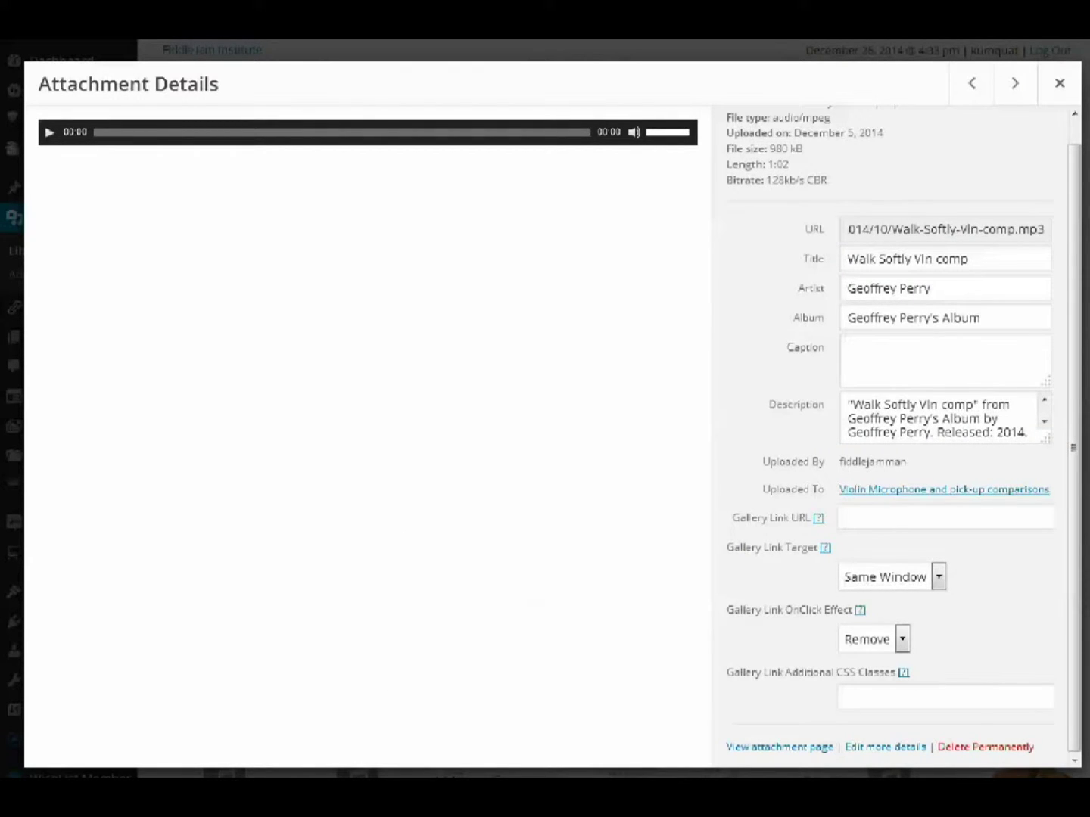
# Close the Walk Softly Vln comp attachment details to show the Media Library grid
pyautogui.click(1065, 92)
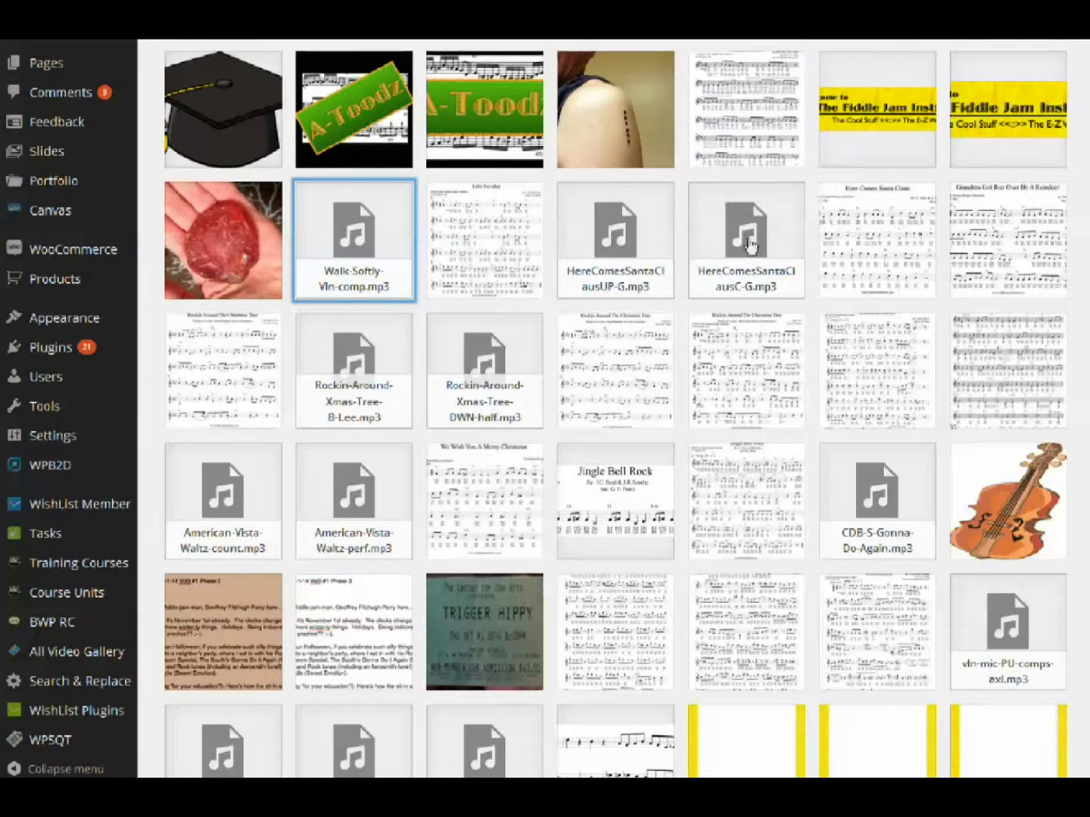
pyautogui.scroll(3, 499, 331)
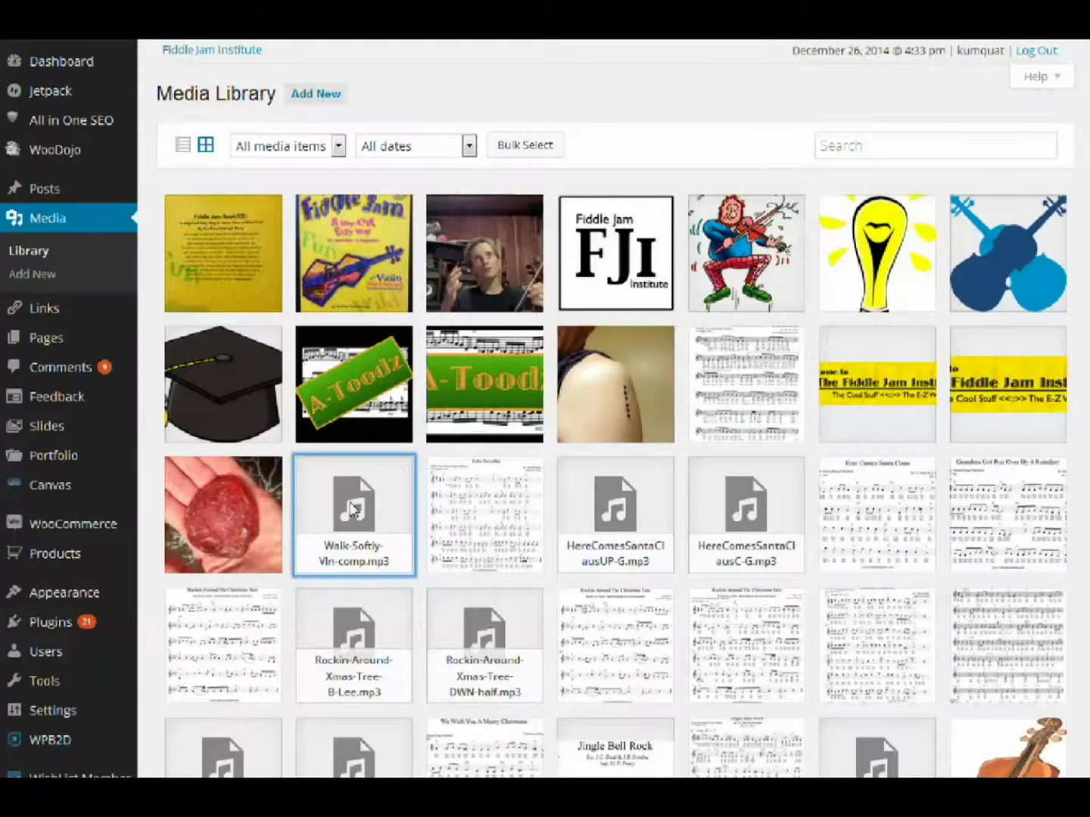
pyautogui.click(354, 510)
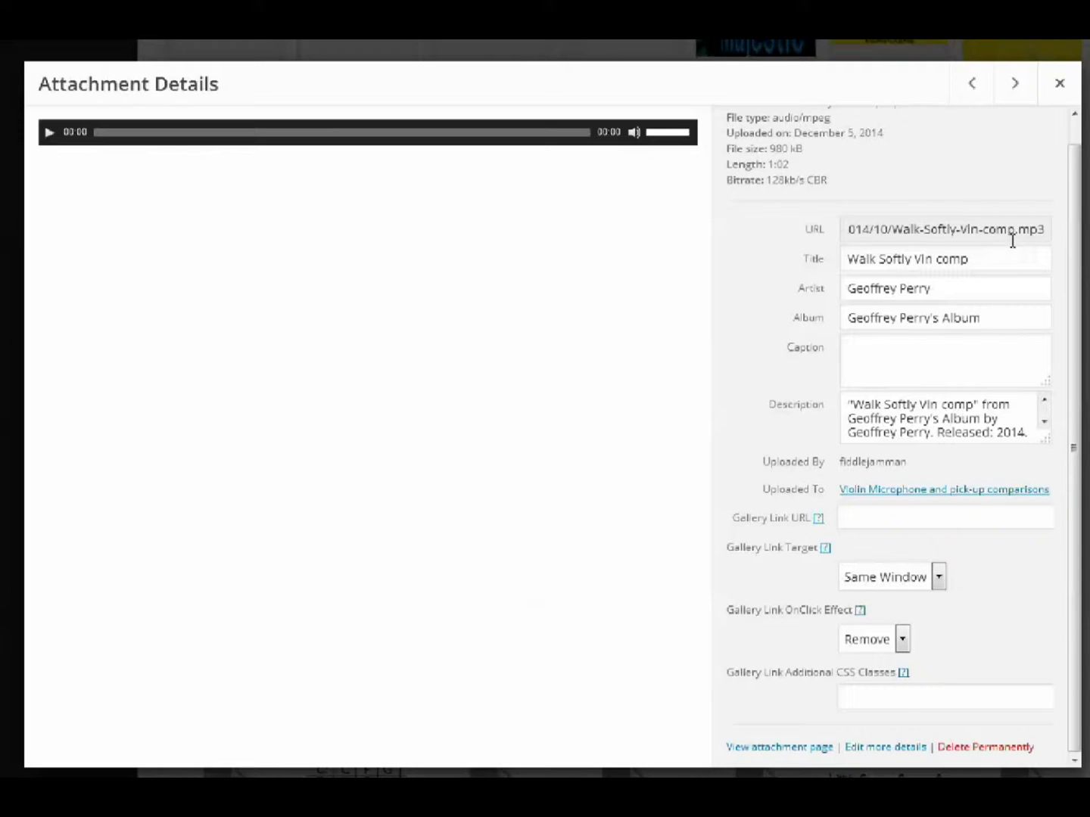
# Copy the Walk-Softly-Vln-comp.mp3 direct URL and paste it into the Notepad note
pyautogui.moveTo(1046, 229); pyautogui.dragTo(632, 246)
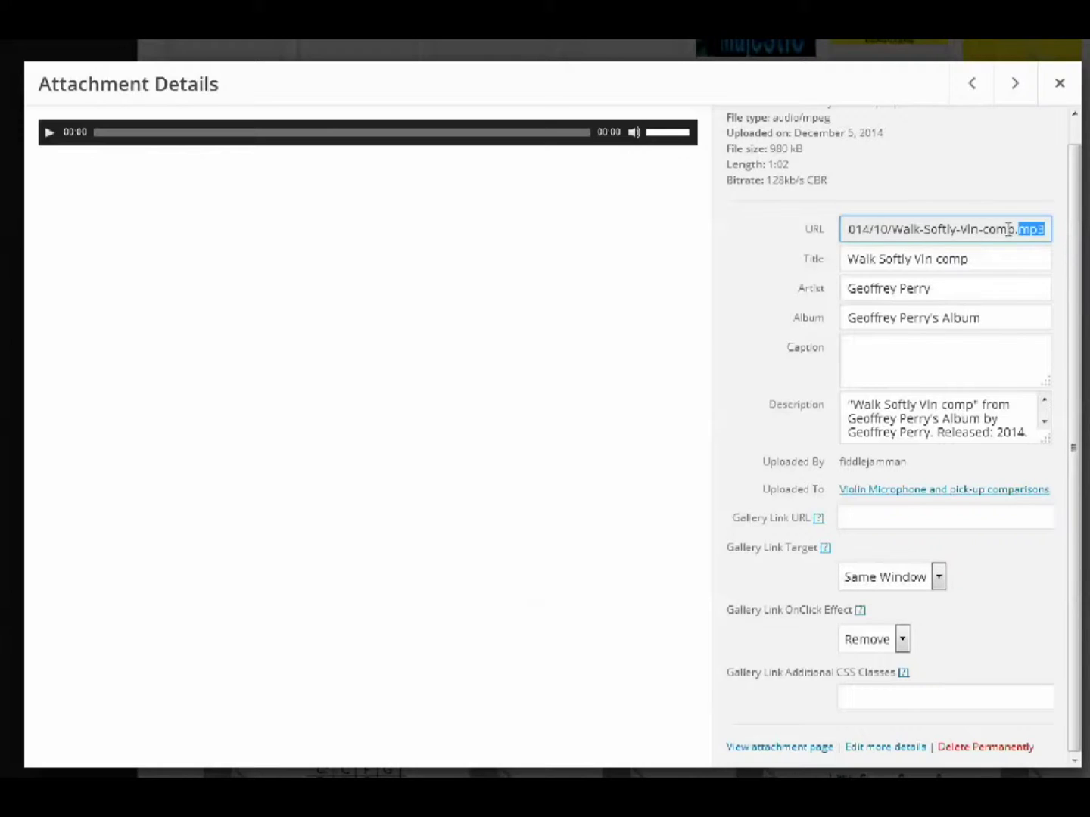
pyautogui.rightClick(898, 232)
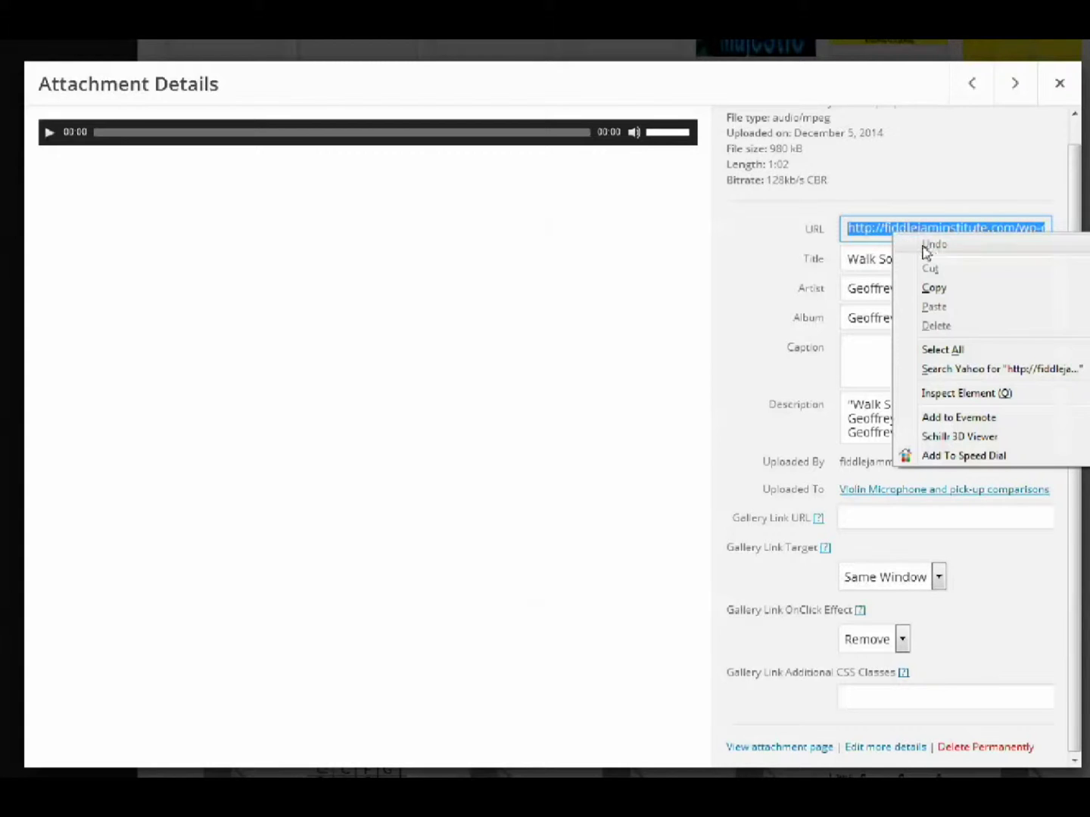
pyautogui.click(960, 292)
pyautogui.hotkey('alt', 'Tab')
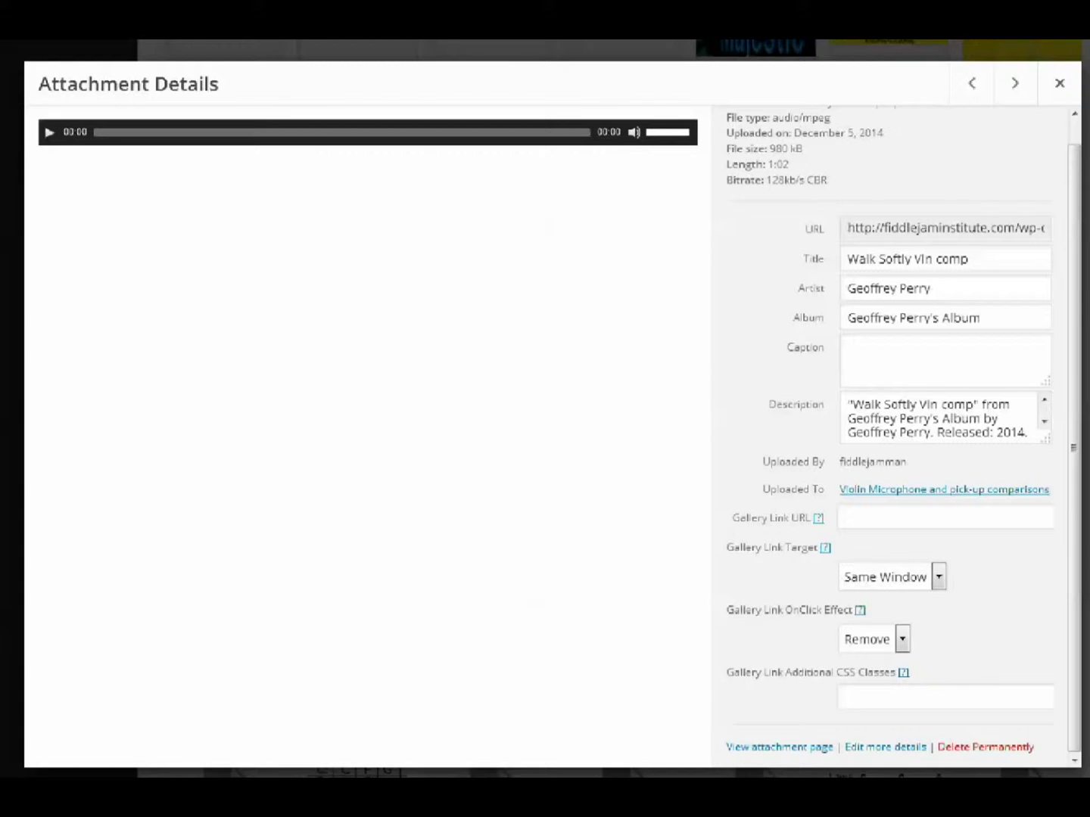
pyautogui.hotkey('ctrl', 'v')
pyautogui.moveTo(401, 159); pyautogui.dragTo(479, 156)
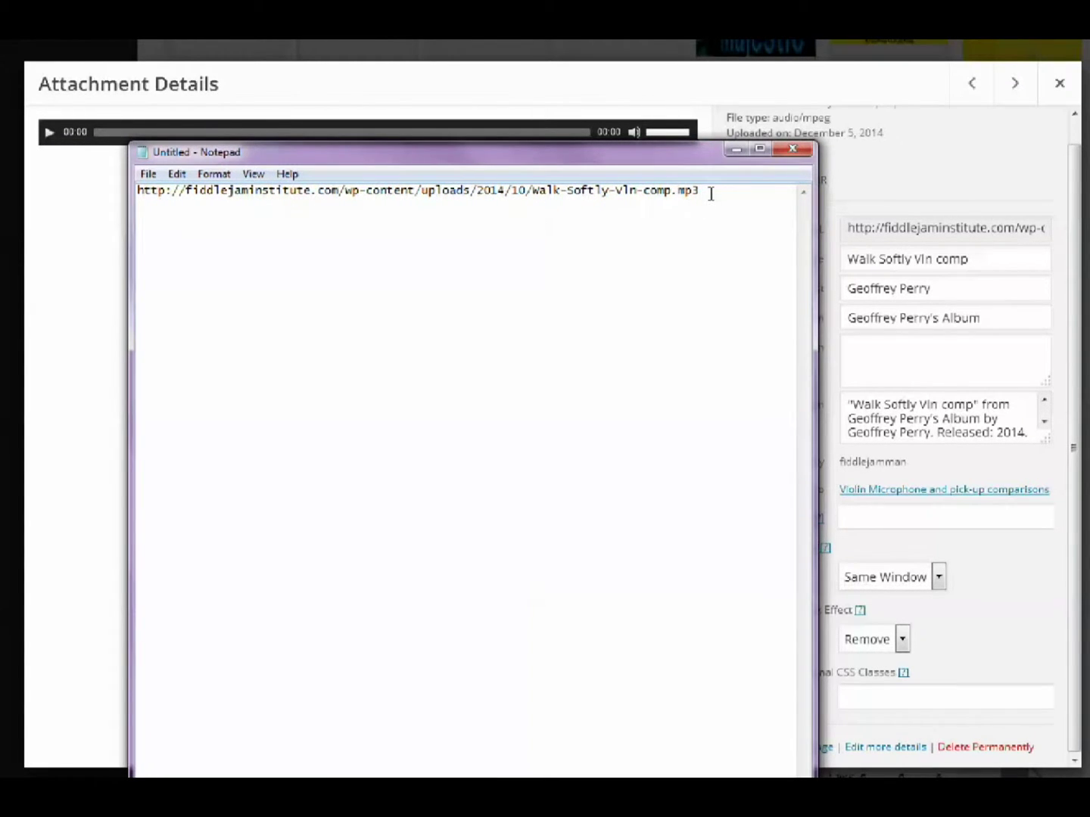
# Select the pasted MP3 URL line in Notepad, then minimize the note
pyautogui.moveTo(711, 195); pyautogui.dragTo(109, 185)
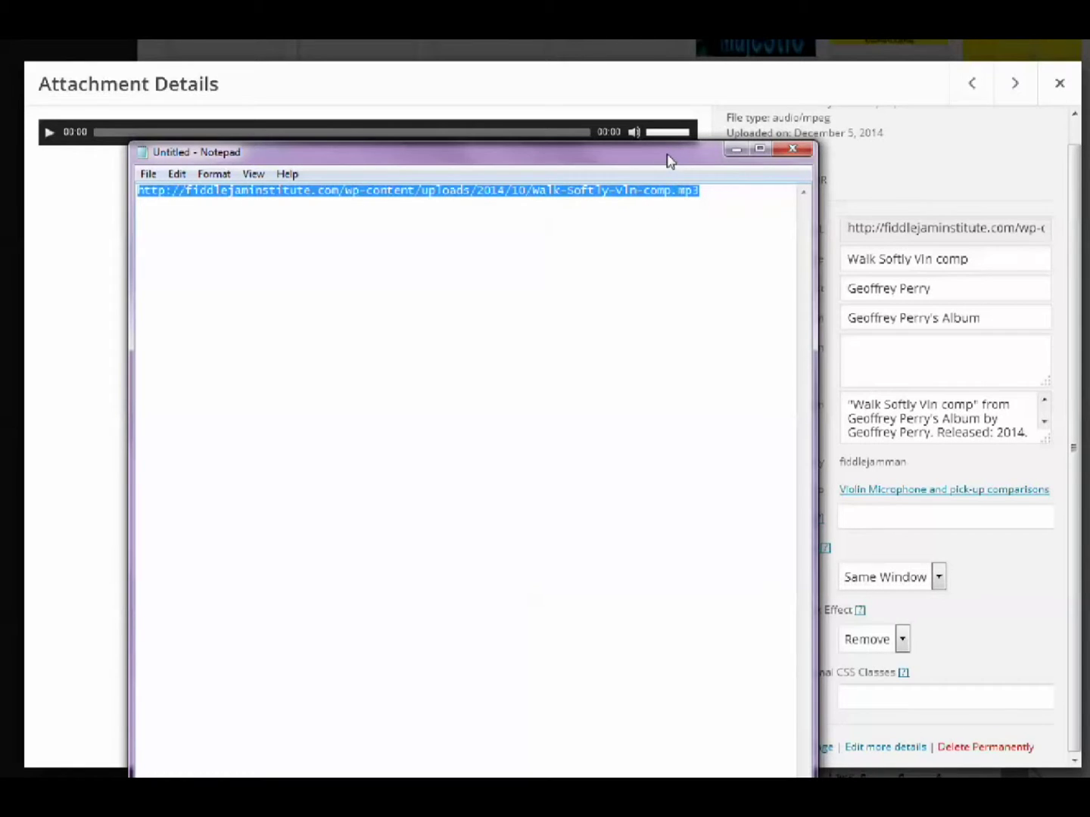
pyautogui.click(736, 149)
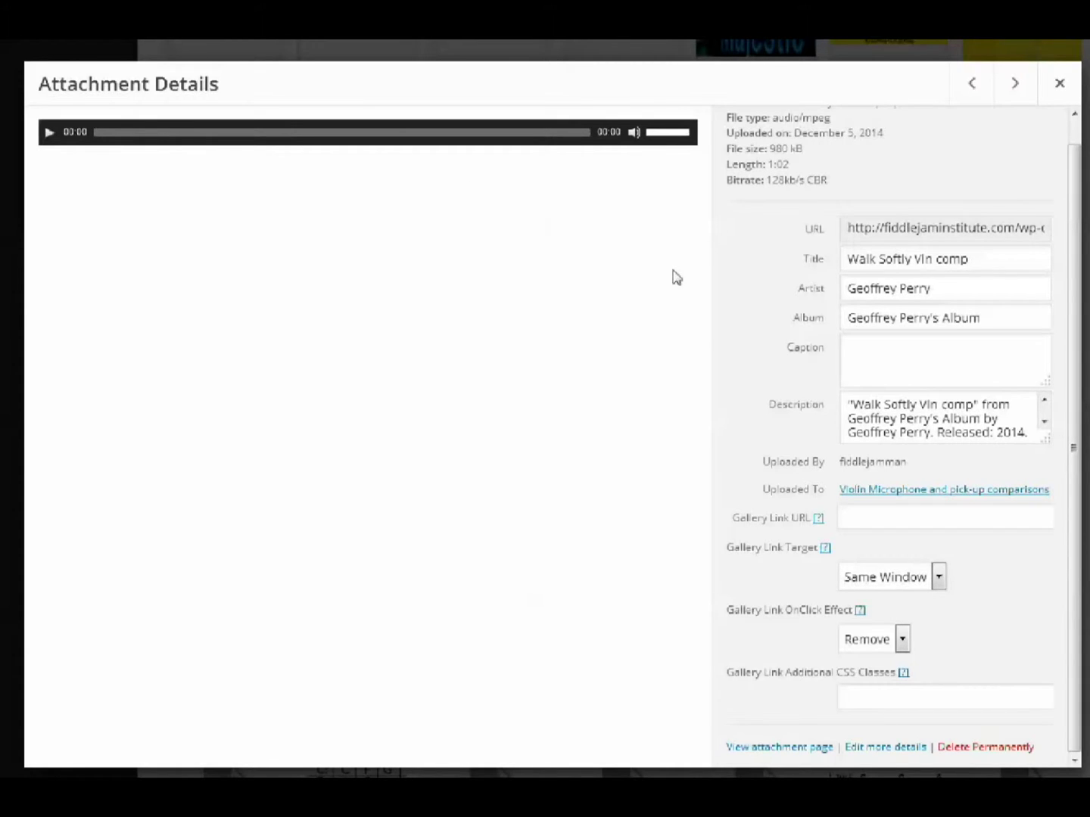
# Open the Walk Softly Vln comp attachment page and copy its address-bar URL
pyautogui.click(780, 749)
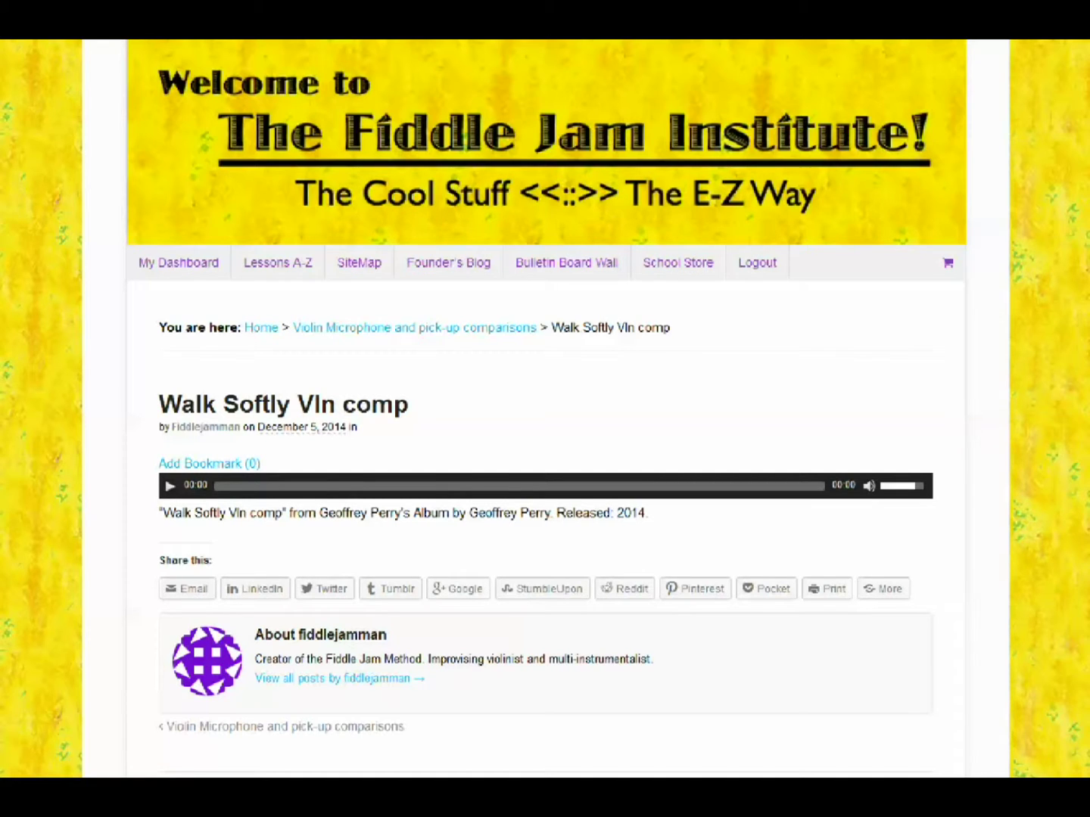
pyautogui.rightClick(281, 38)
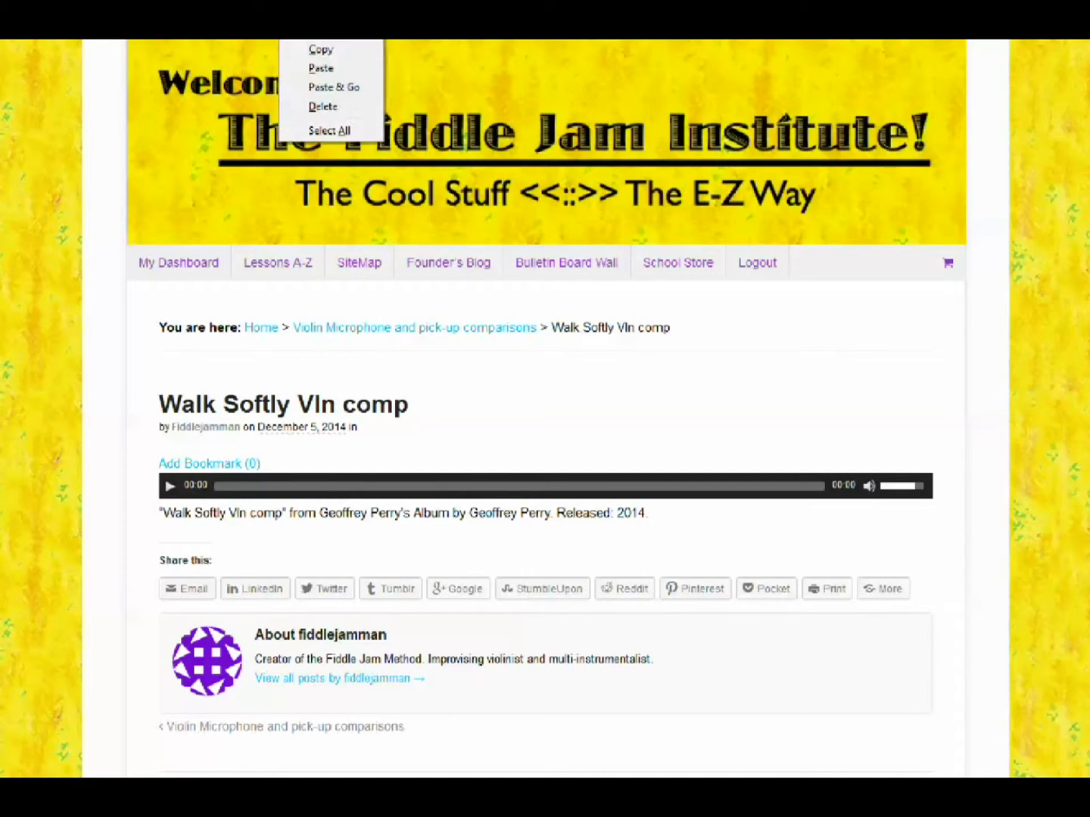
pyautogui.click(340, 52)
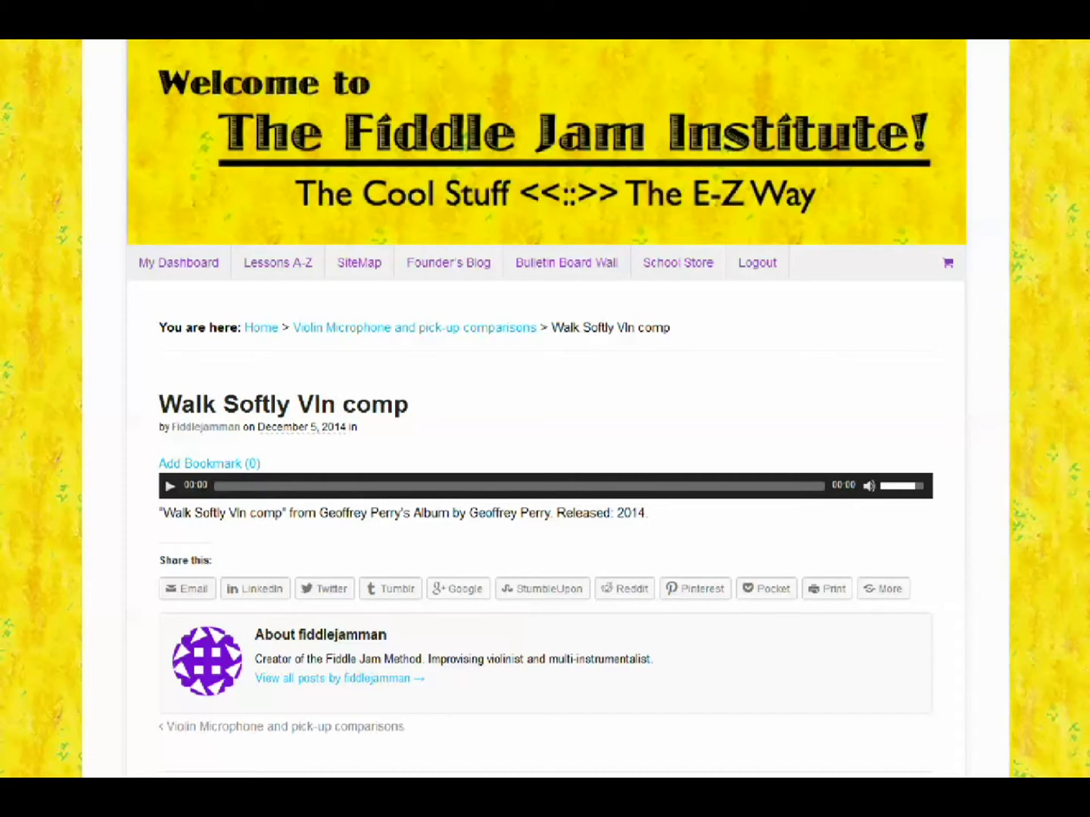
# Put the attachment page URL on the Notepad line below the MP3 URL, then move Notepad aside
pyautogui.hotkey('alt', 'Tab')
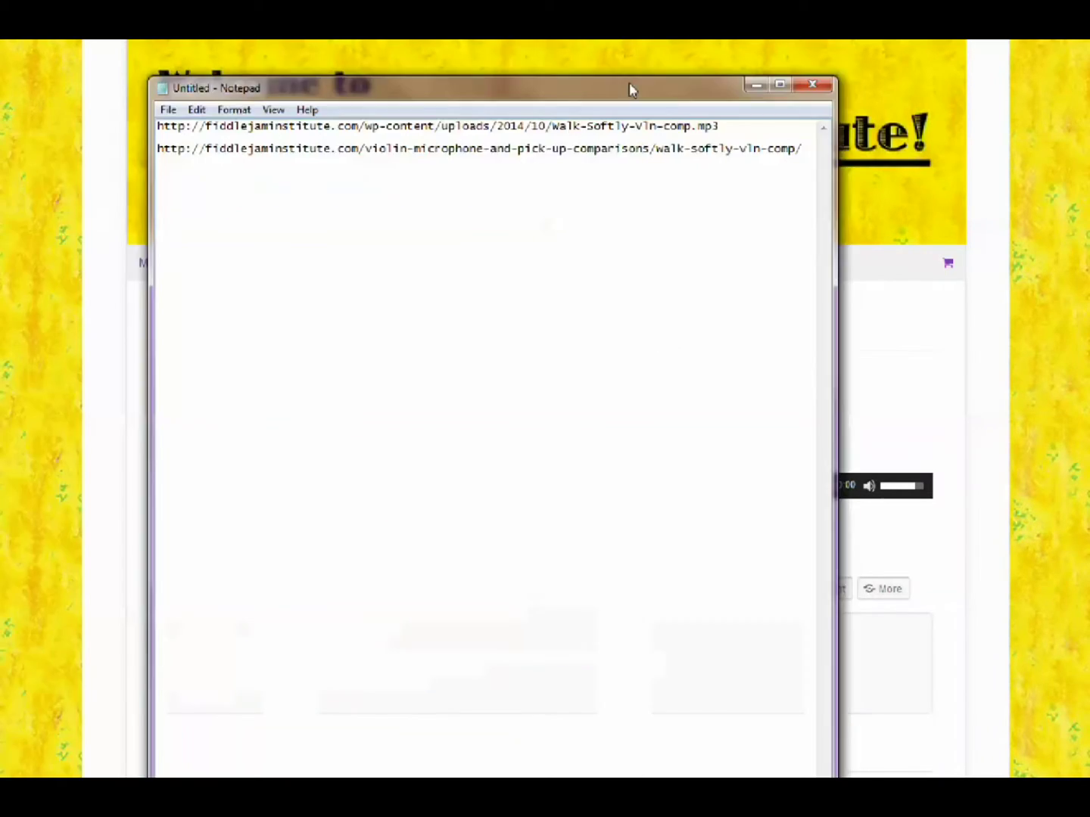
pyautogui.moveTo(629, 90); pyautogui.dragTo(652, 127)
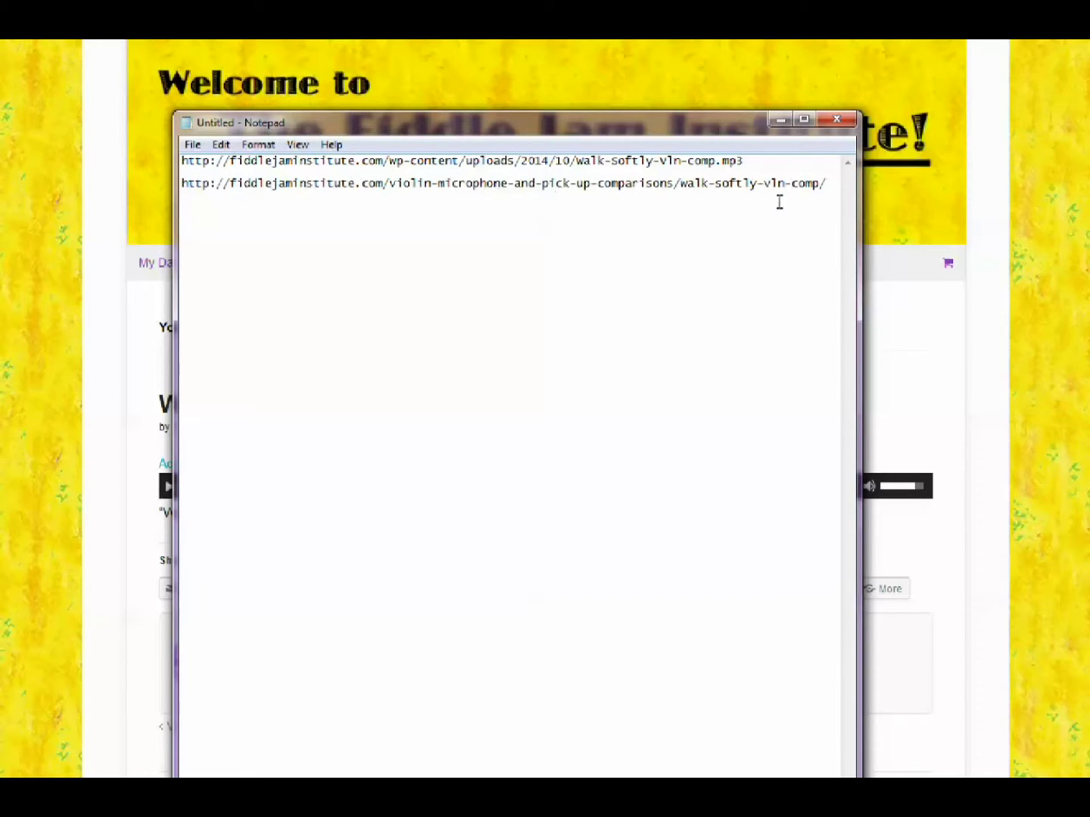
pyautogui.moveTo(687, 137); pyautogui.dragTo(0, 192)
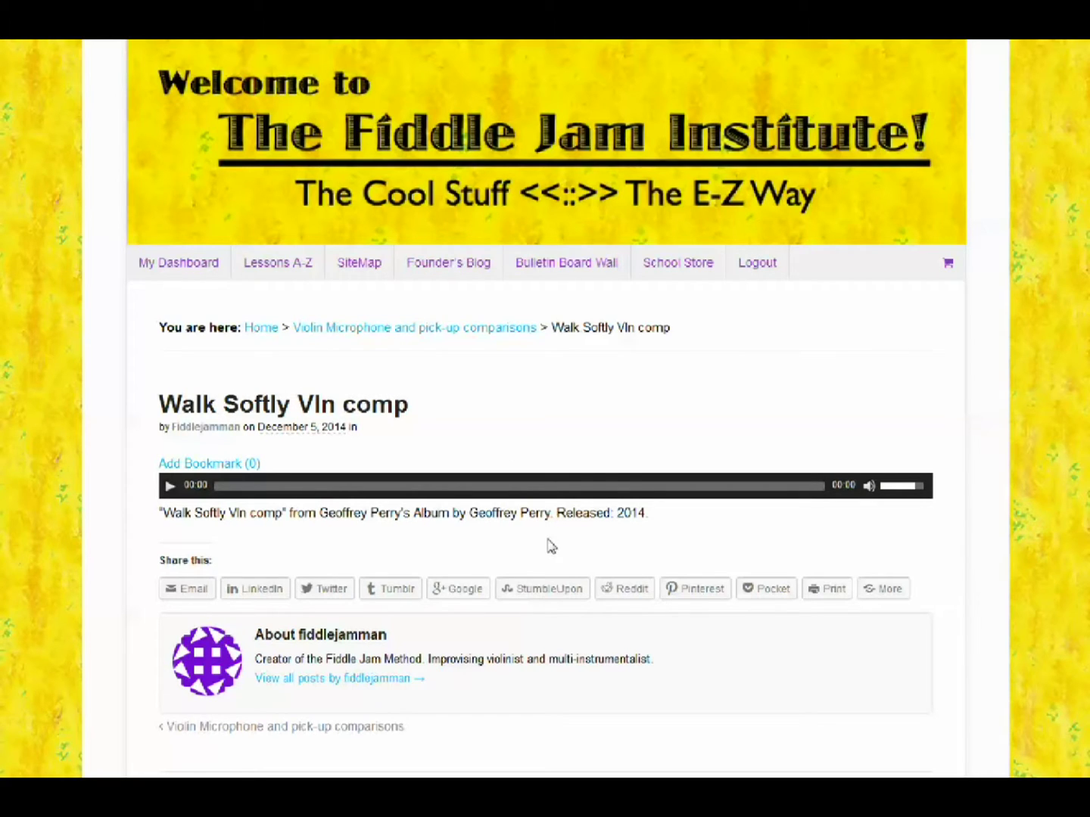
# Bring back the Notepad note with both URLs, then minimize it to show the page
pyautogui.moveTo(85, 162); pyautogui.dragTo(481, 158)
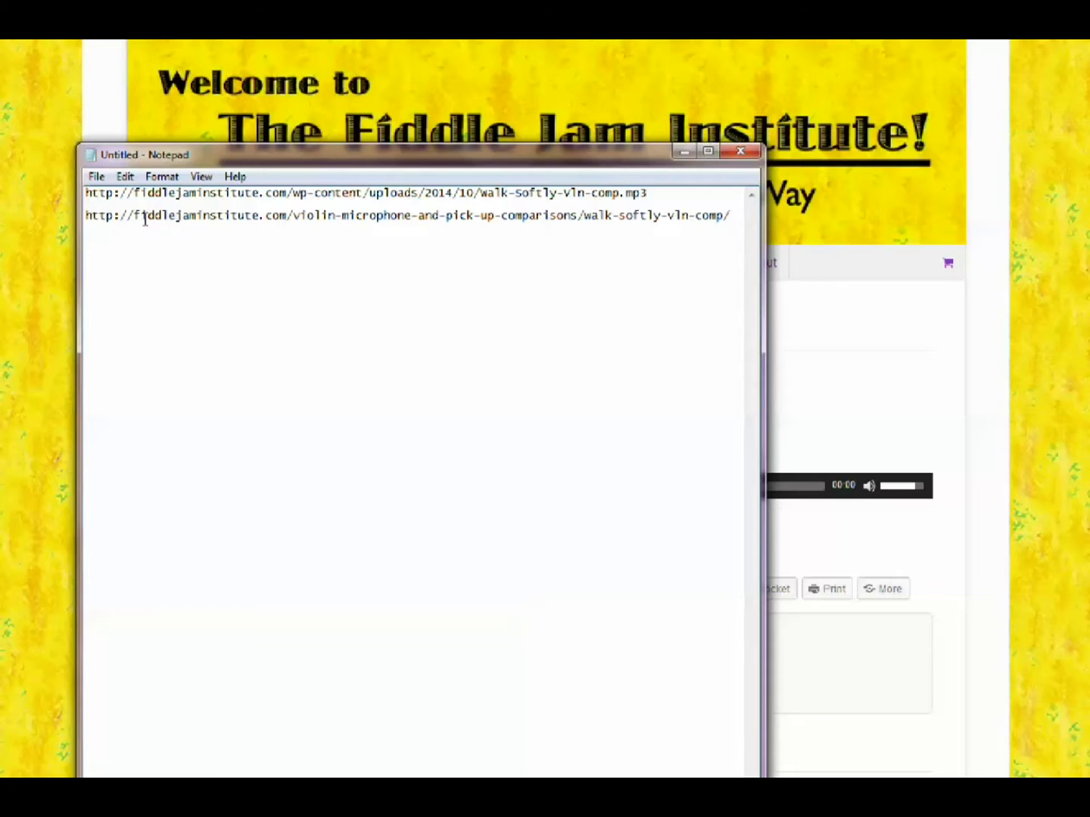
pyautogui.click(683, 151)
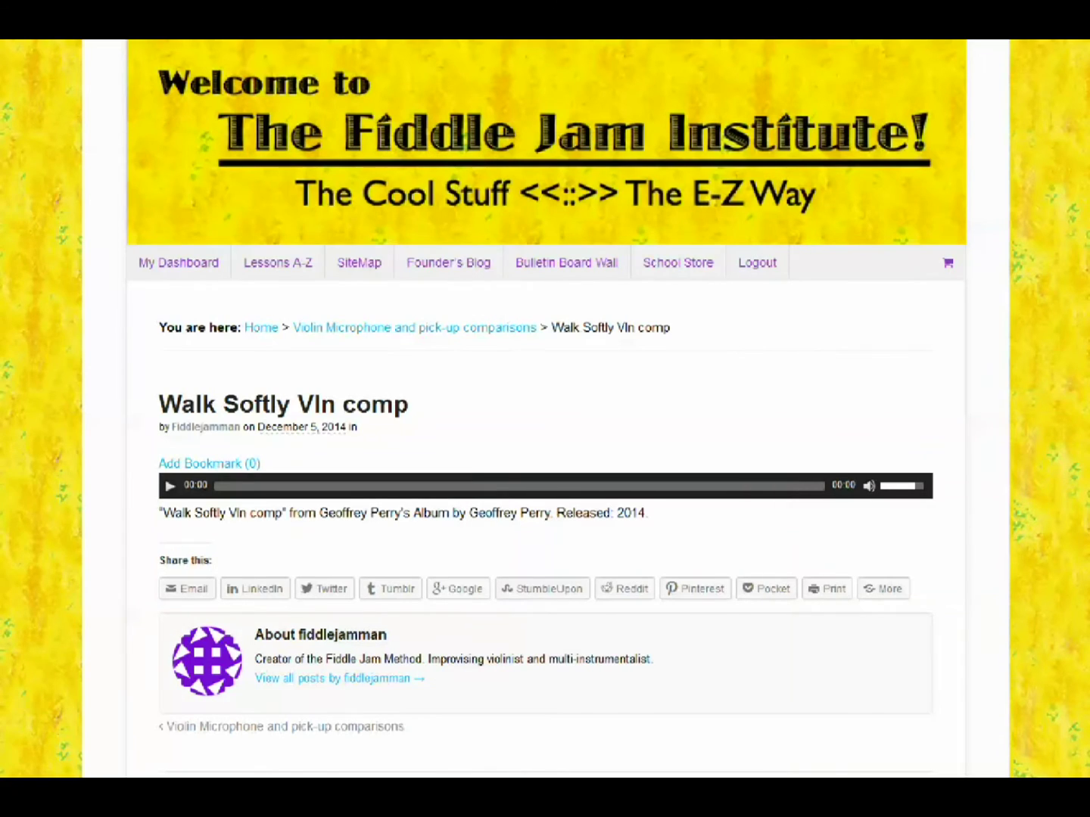